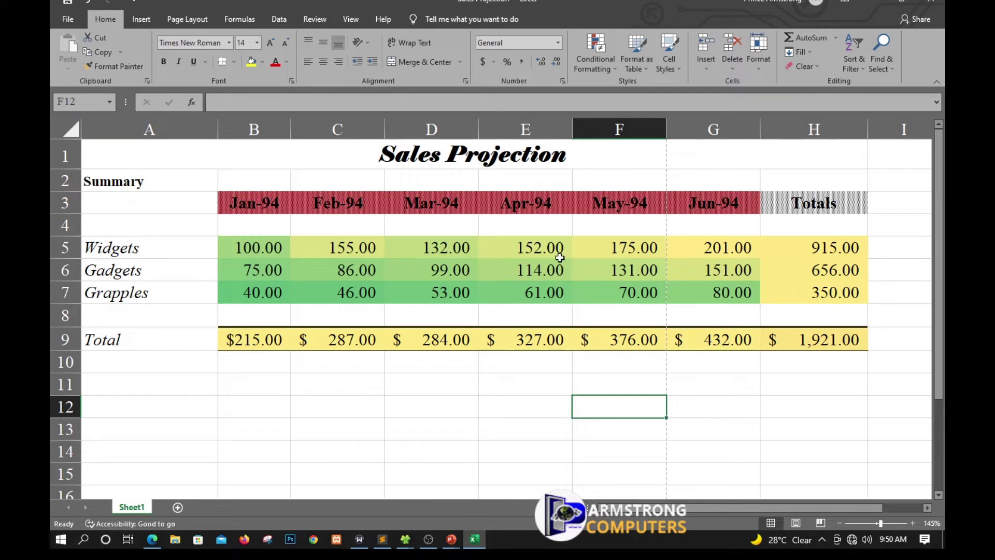
Preview the Sales Projection printout before adding a header.
click(67, 20)
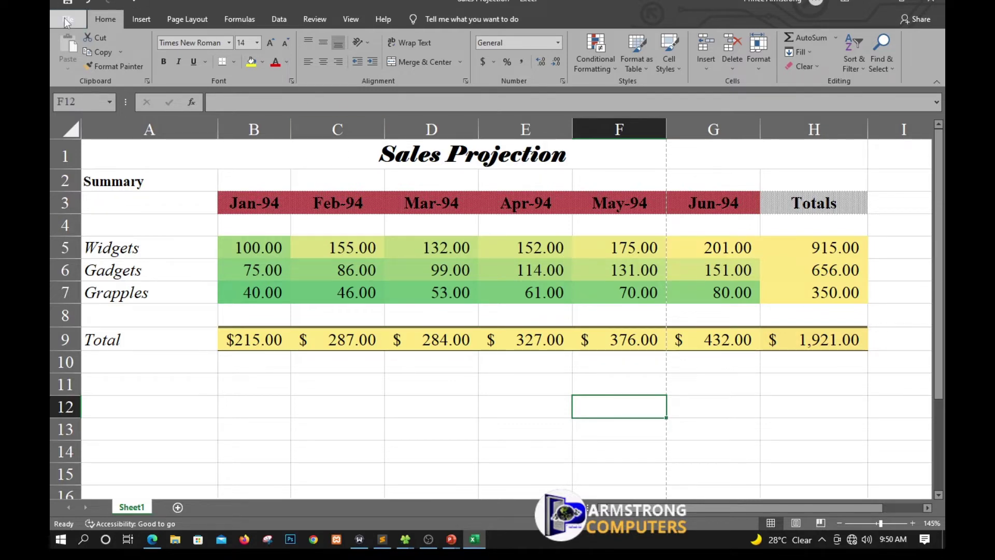
click(84, 238)
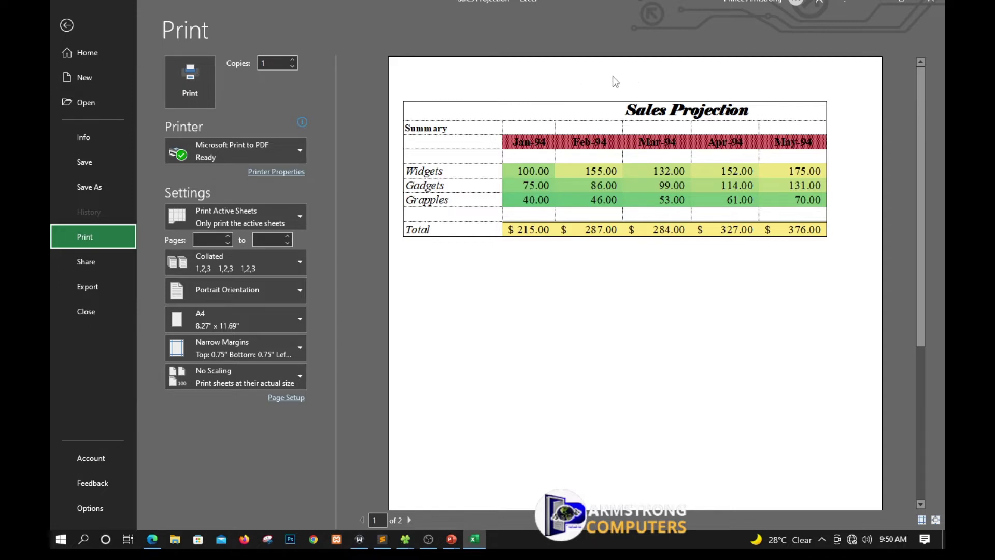
click(68, 26)
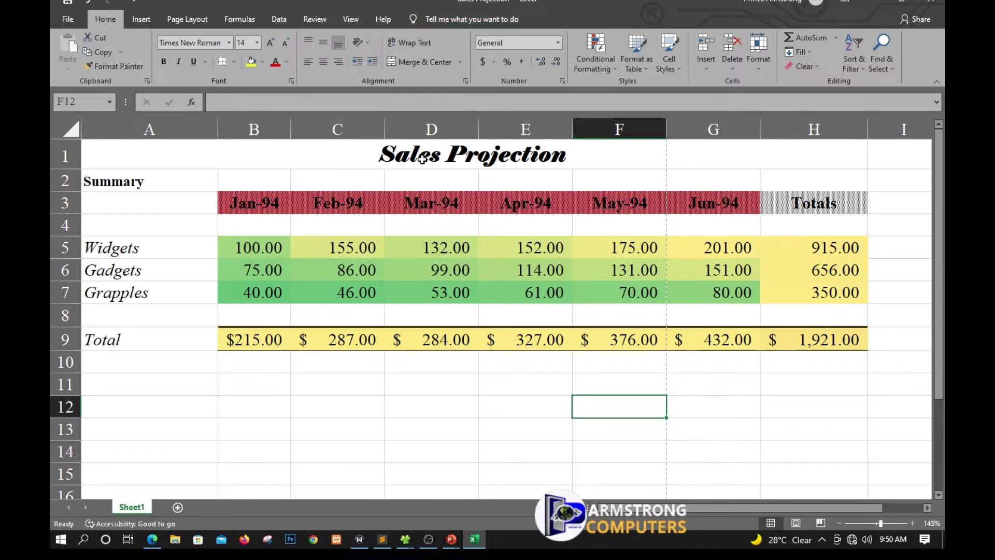
Insert the page number into the center section of a custom header.
click(190, 21)
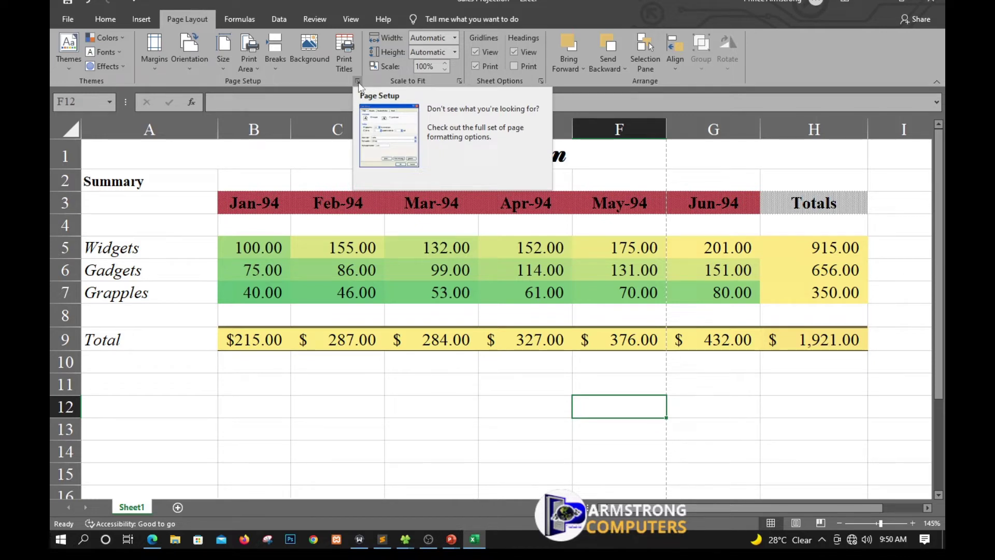
click(357, 81)
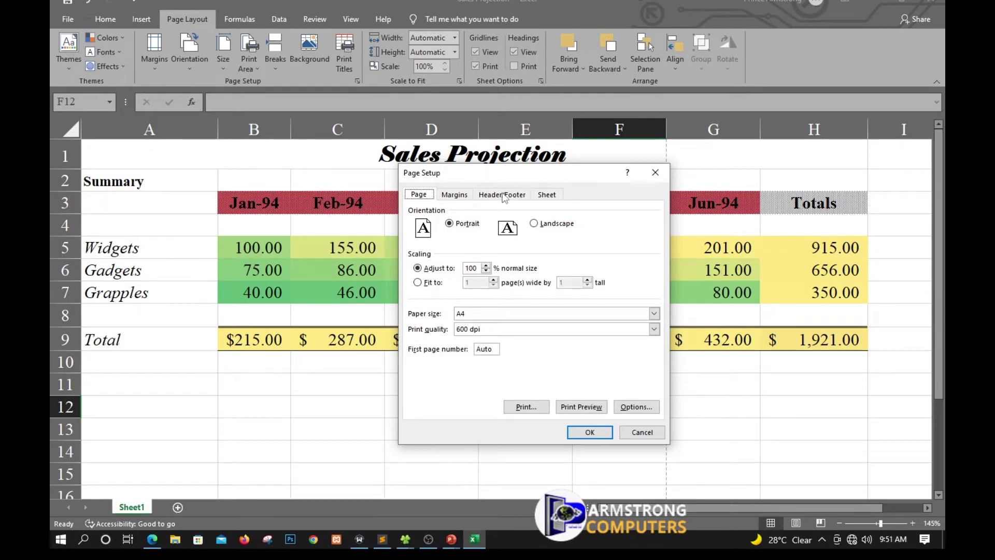
click(490, 197)
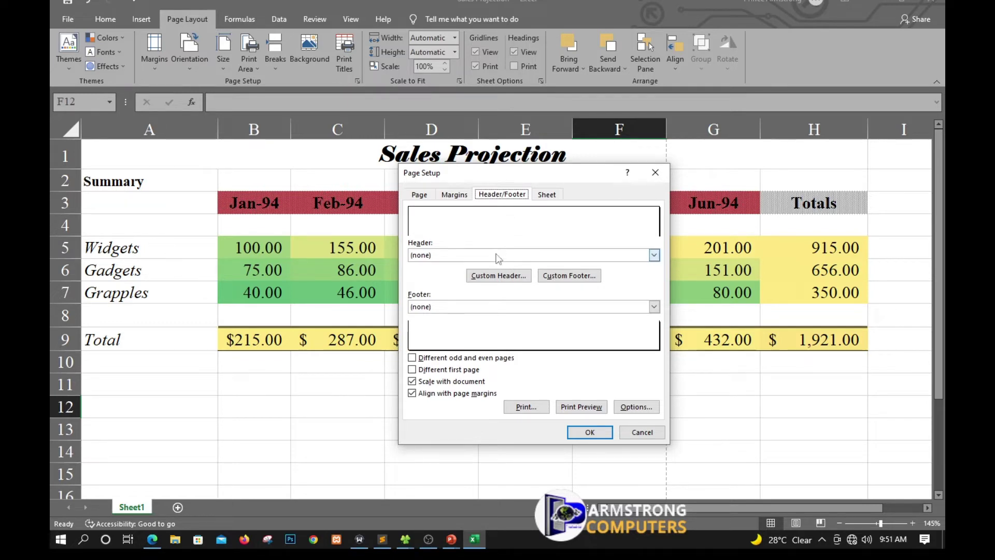
click(509, 279)
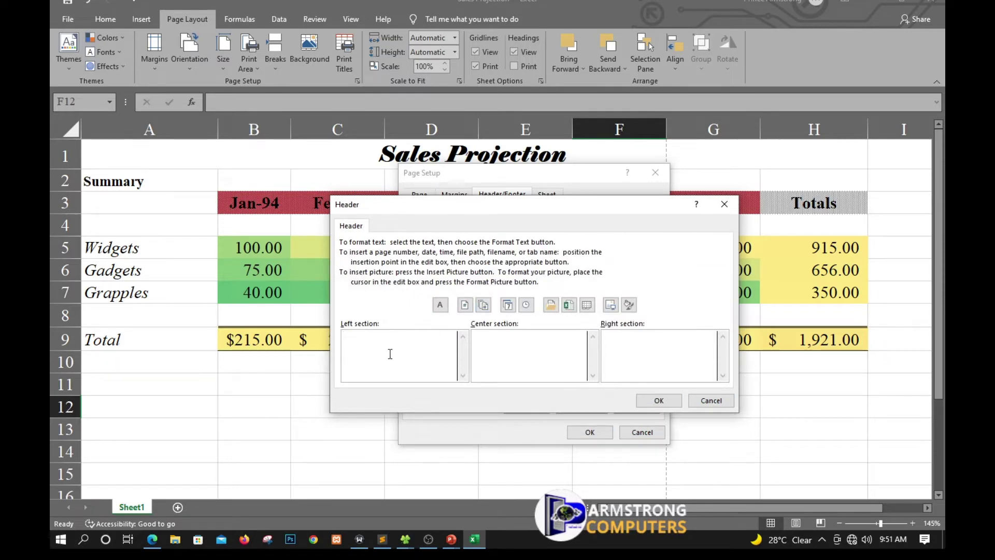
click(504, 346)
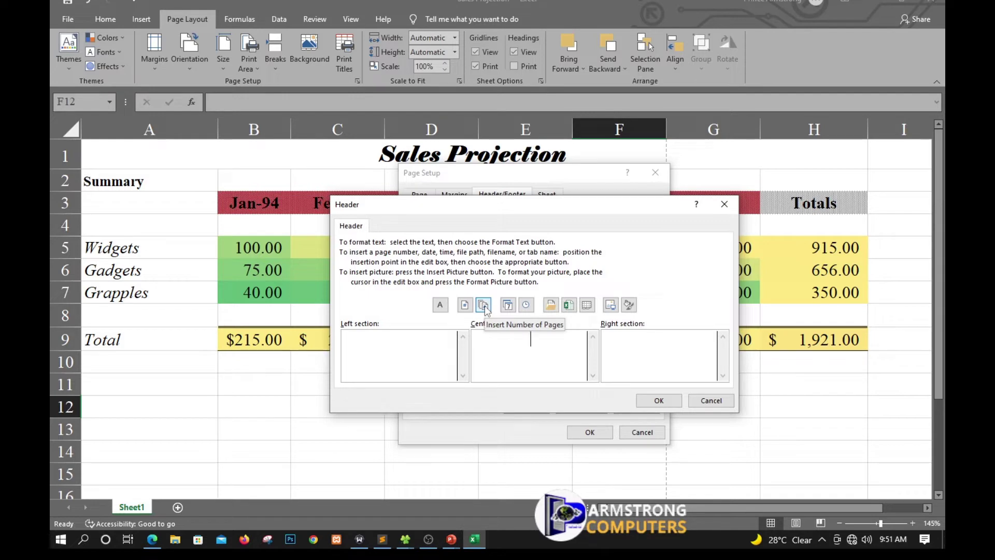
click(465, 305)
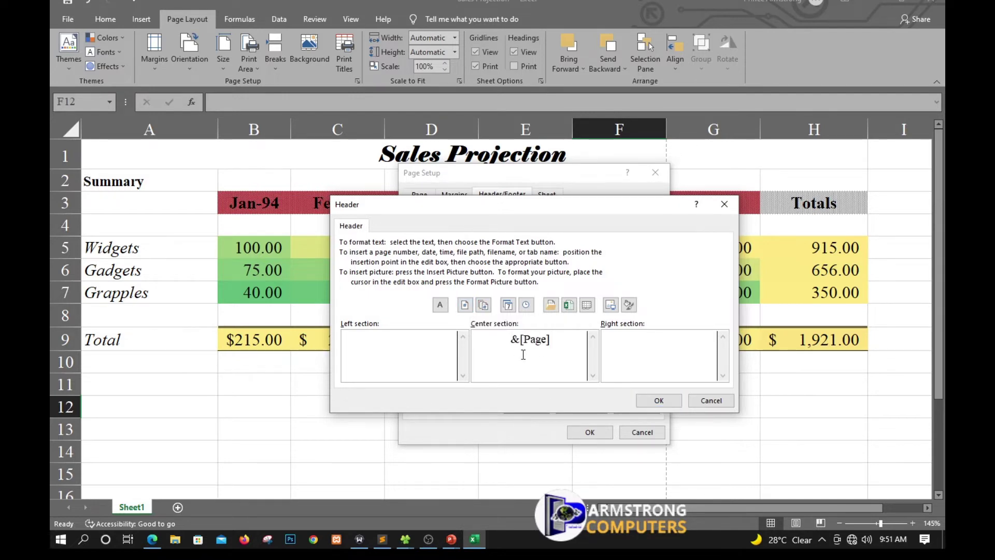
click(643, 401)
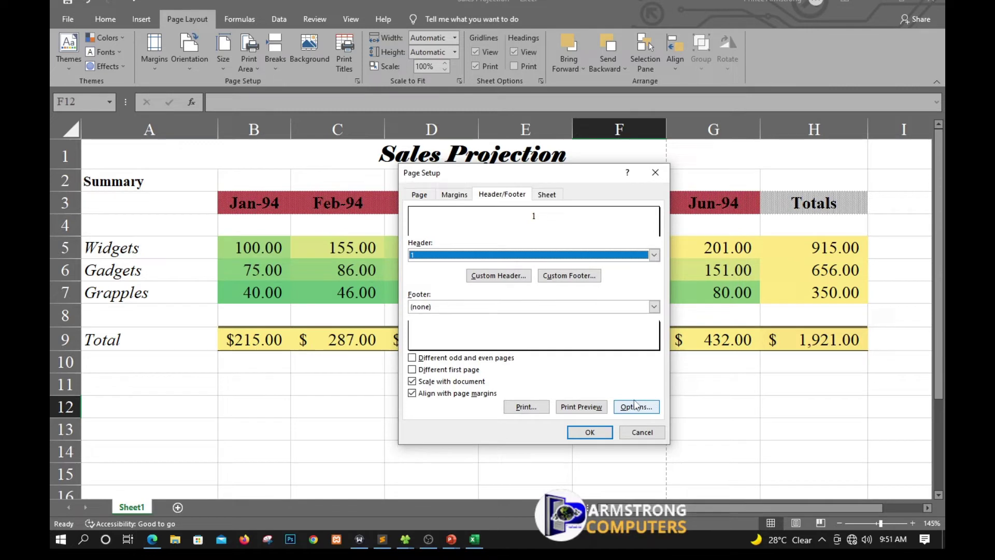
click(573, 427)
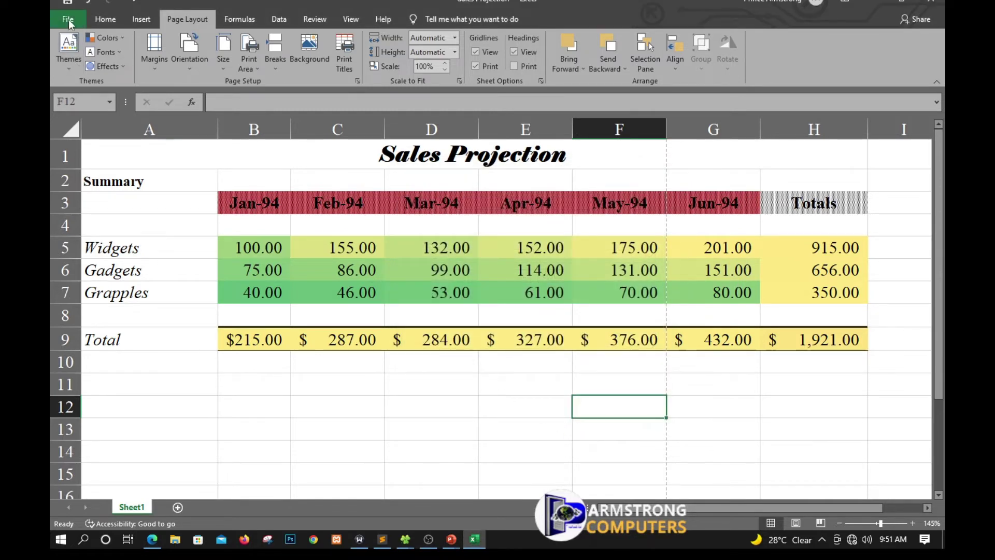
Preview the printout to confirm the centered page-number header shows 1.
click(69, 24)
click(93, 231)
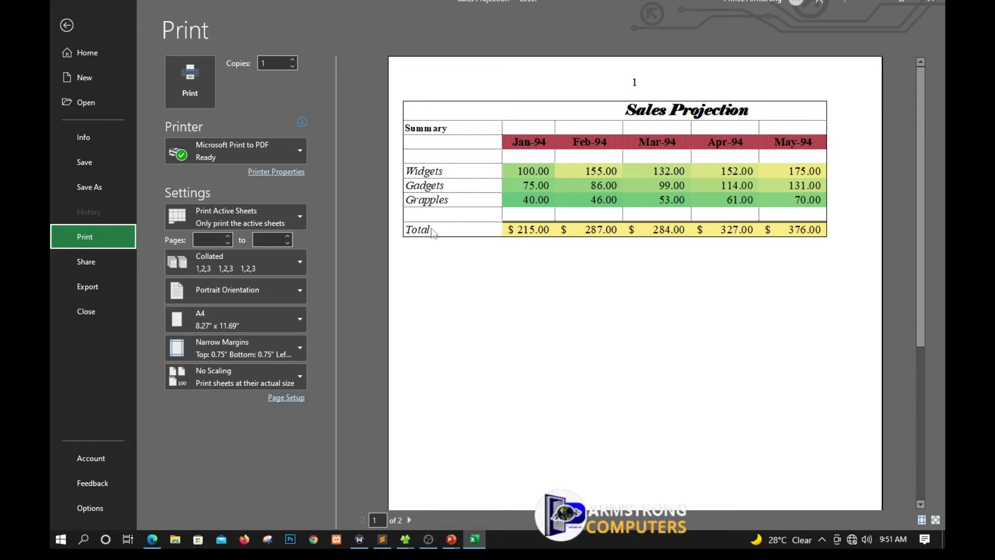
click(64, 25)
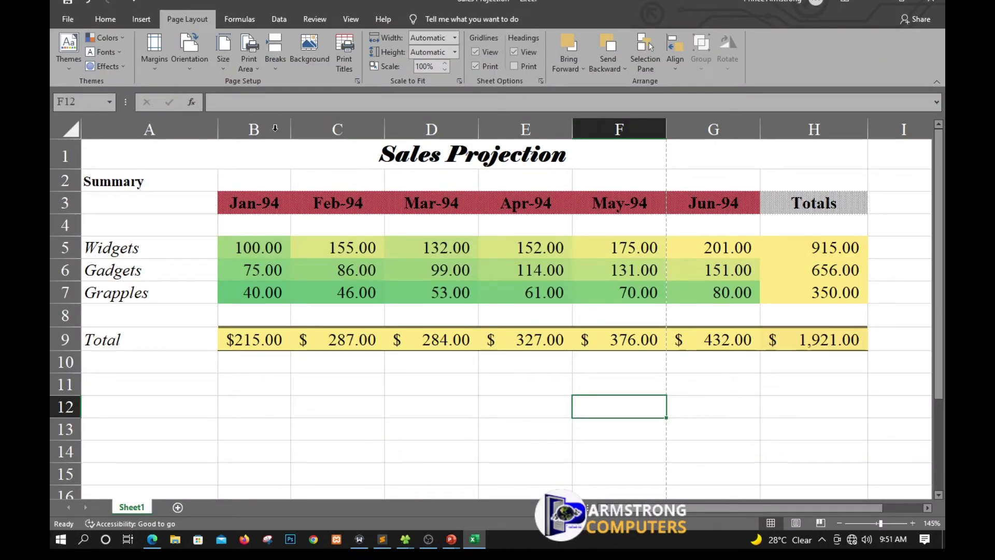
Replace the center header's page number with the current date.
click(357, 81)
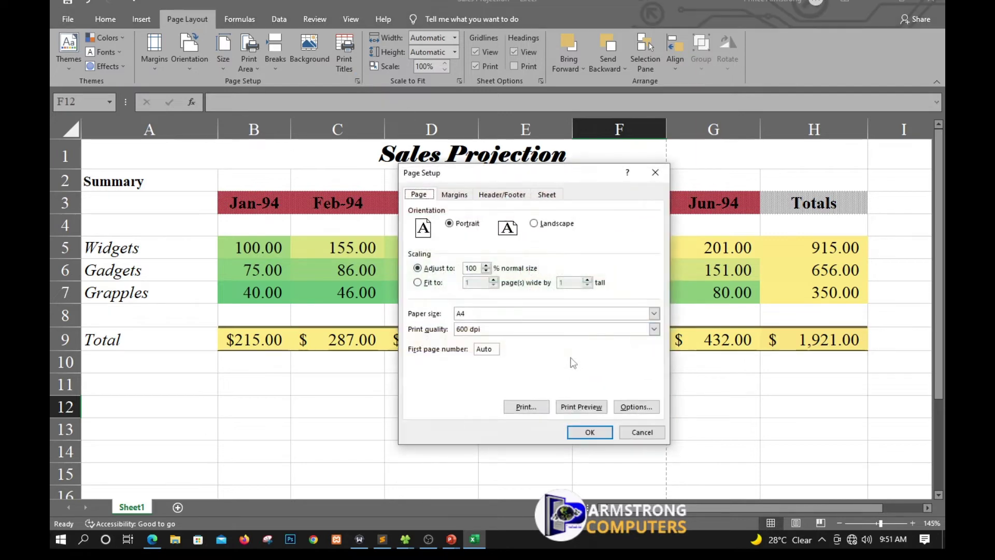
click(503, 196)
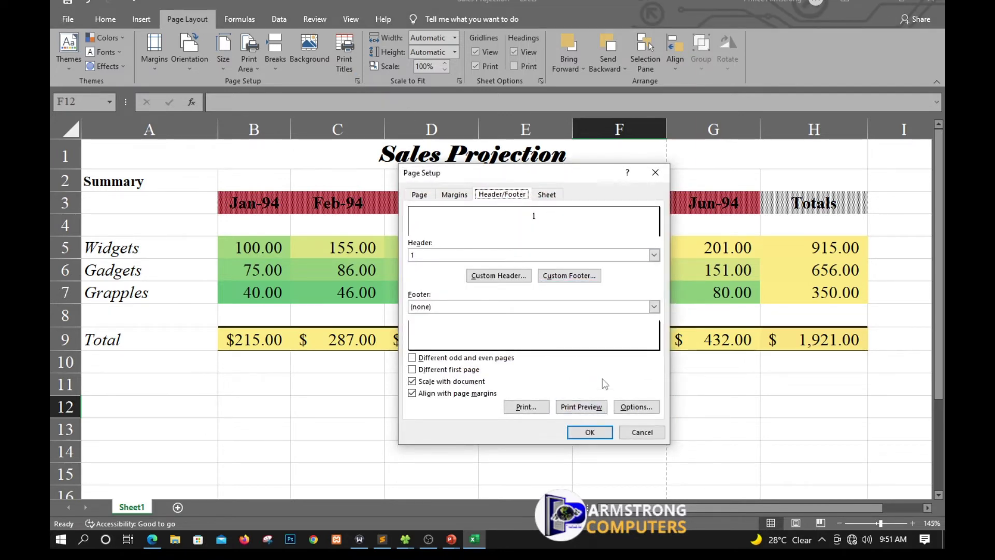
click(508, 277)
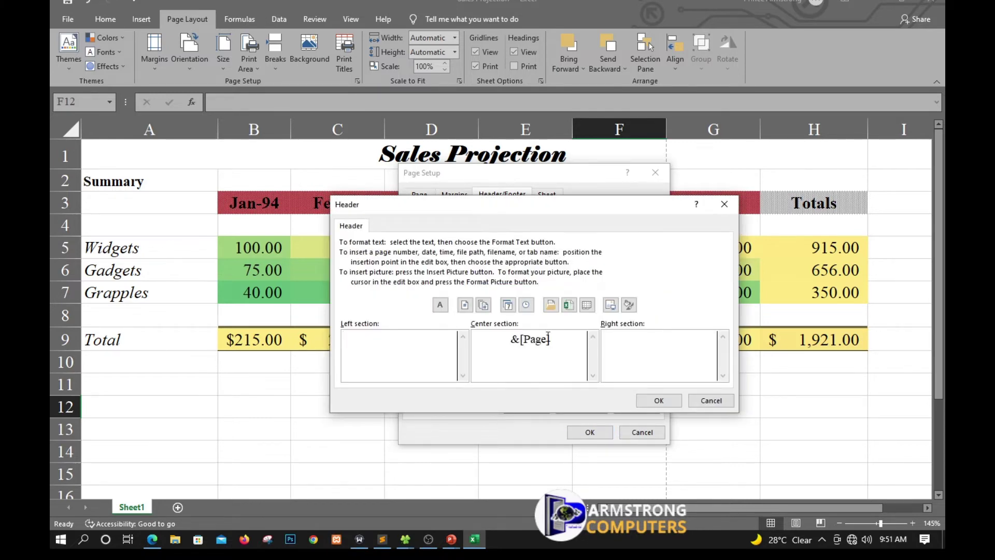
drag(561, 340, 465, 342)
key(Delete)
click(508, 305)
click(659, 401)
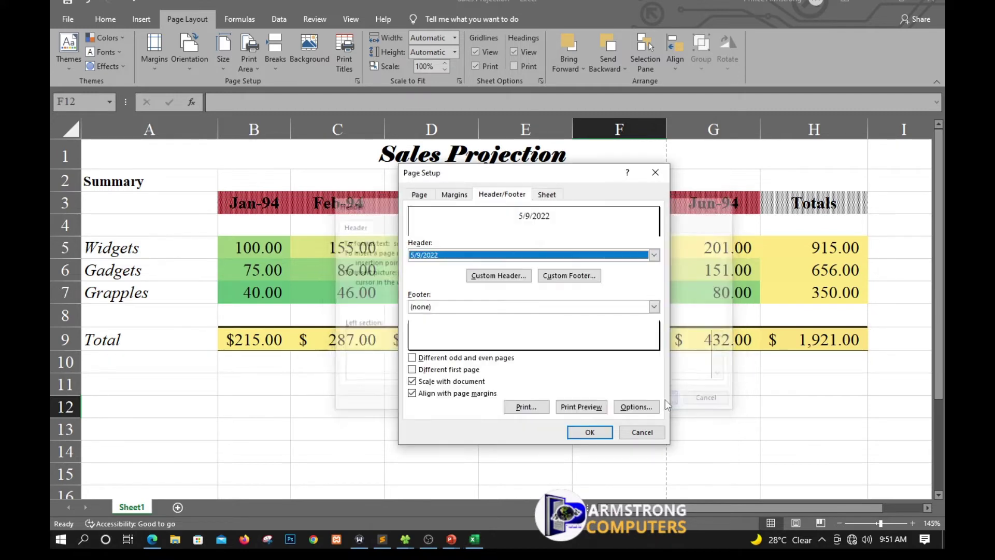
click(589, 431)
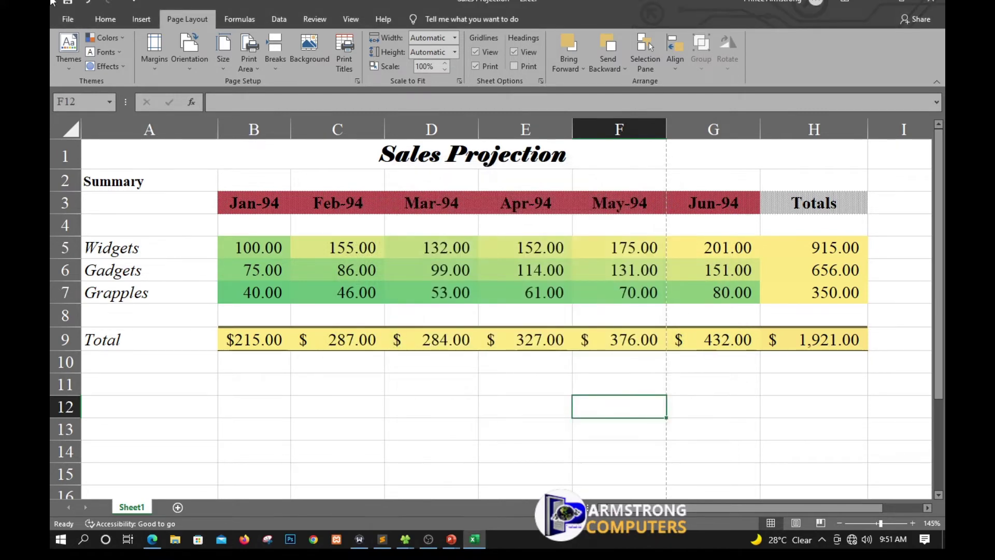
Preview the page showing the 5/9/2022 header and print it to PDF.
click(68, 19)
click(101, 240)
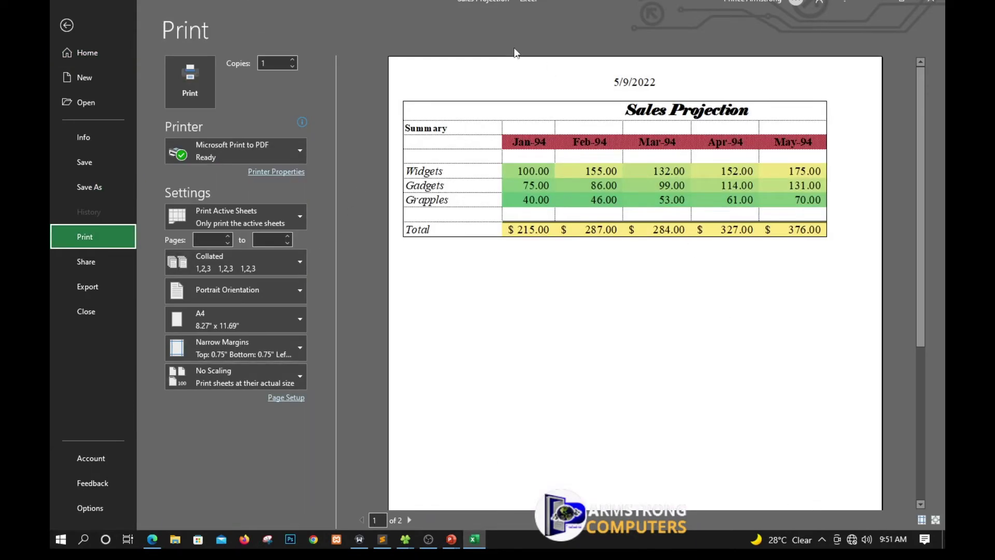
click(192, 86)
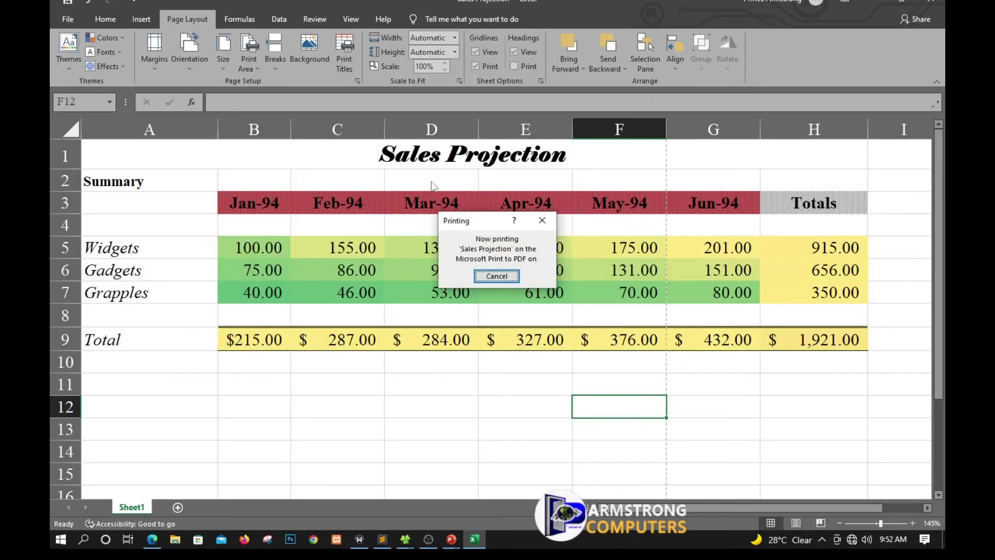
click(542, 219)
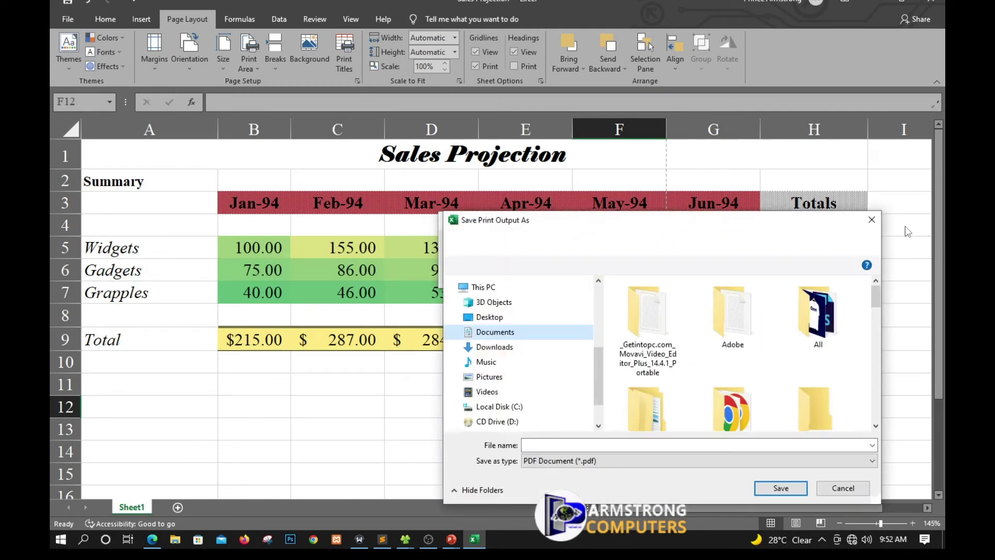
click(867, 226)
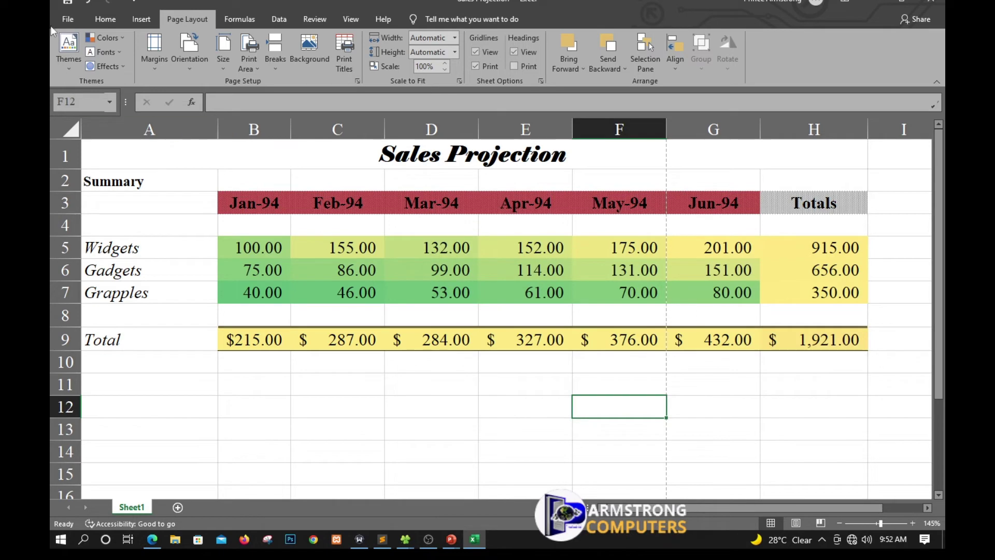
click(72, 22)
click(83, 235)
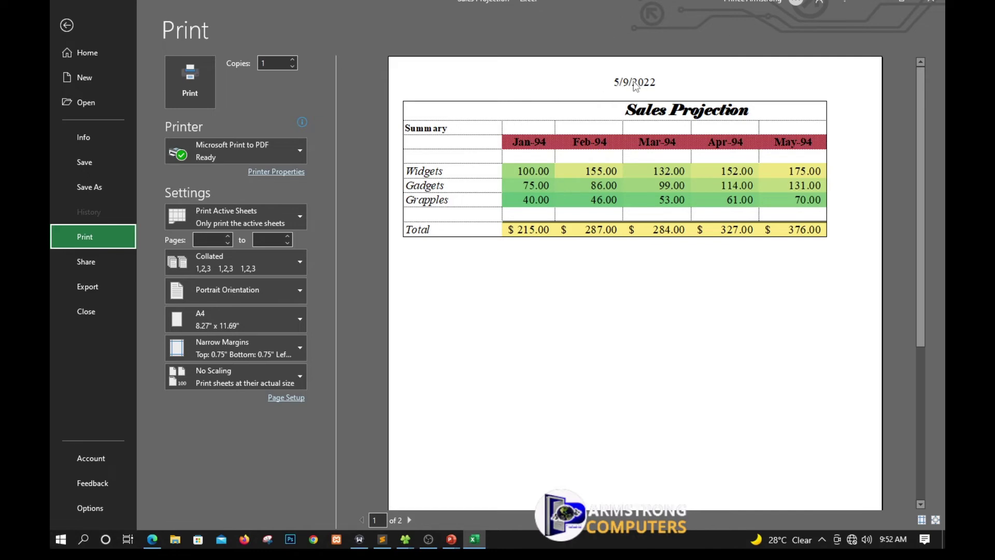
click(71, 23)
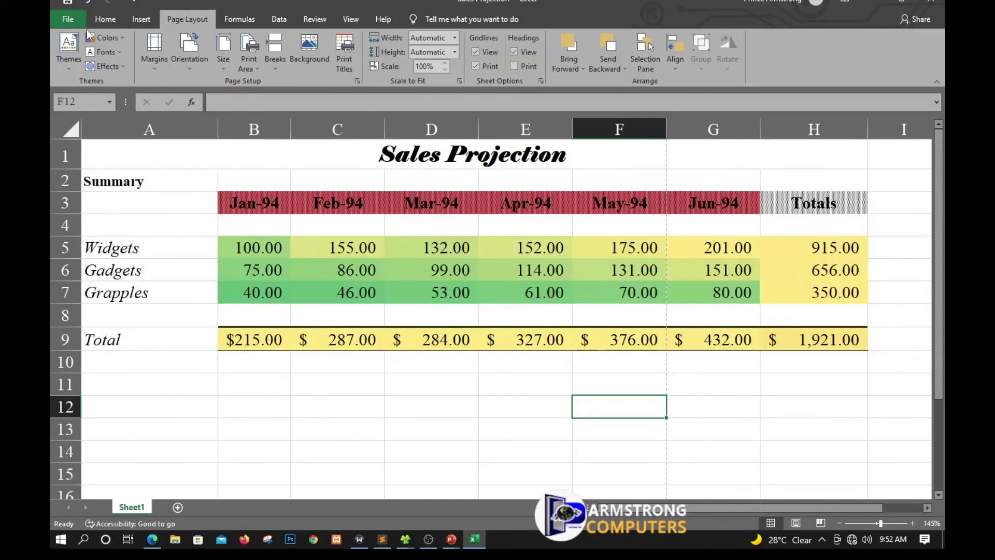
click(67, 24)
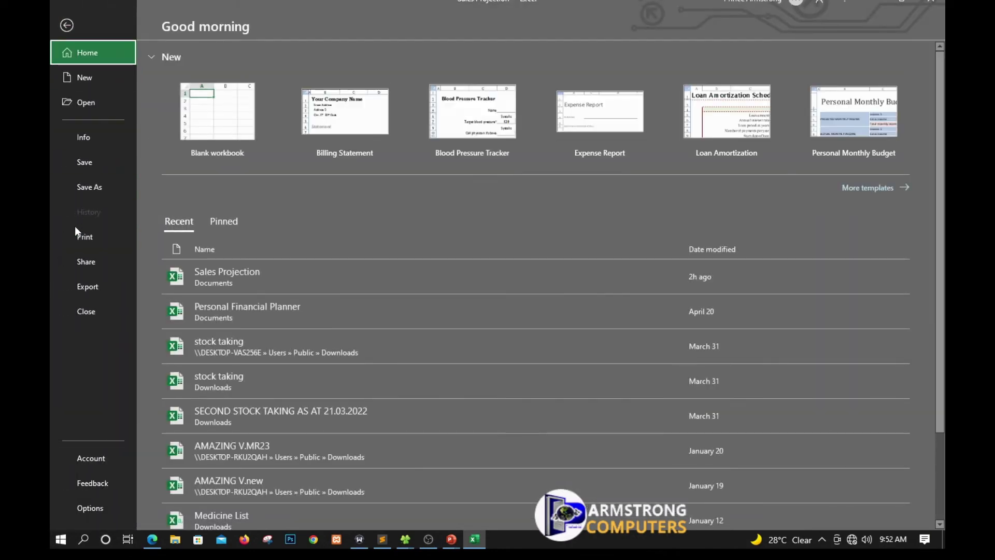
click(71, 23)
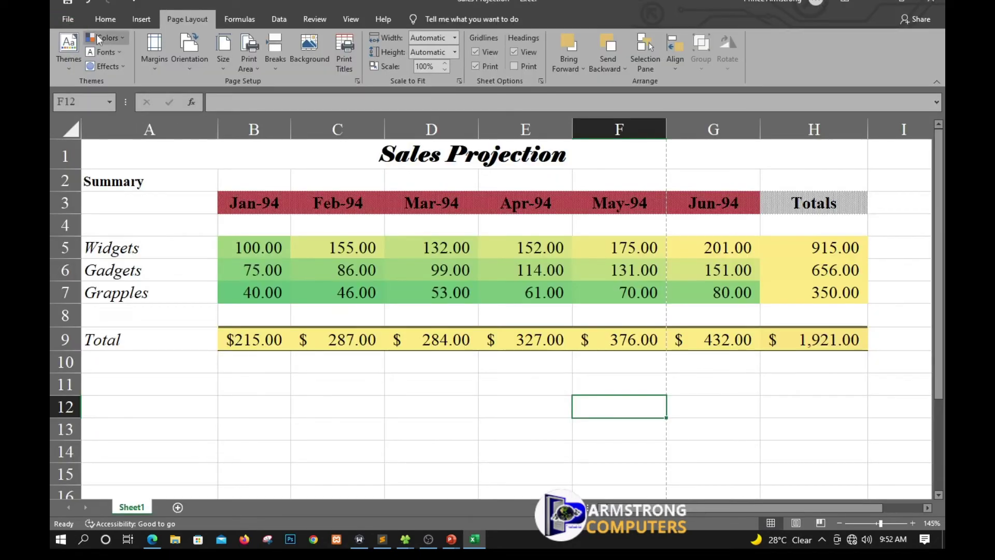
click(65, 21)
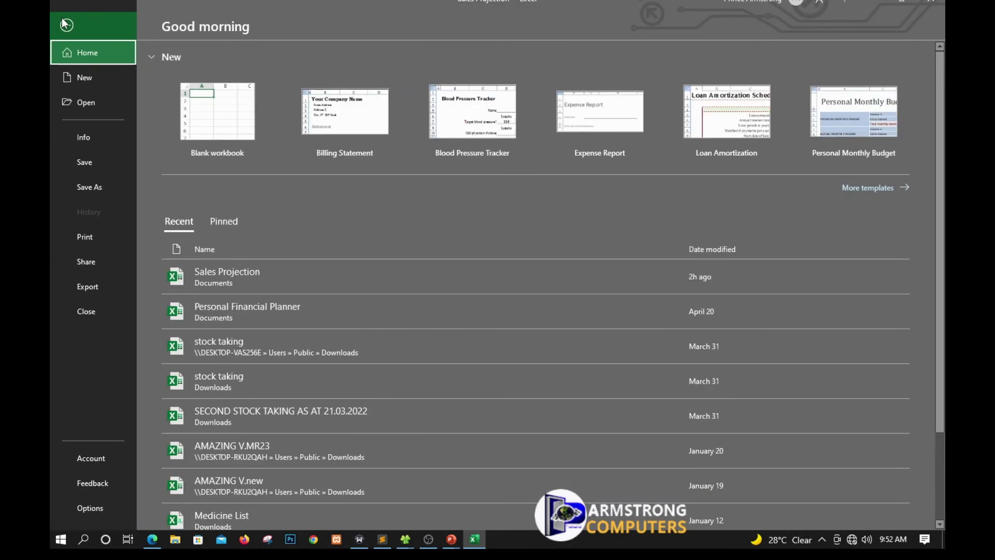
click(66, 23)
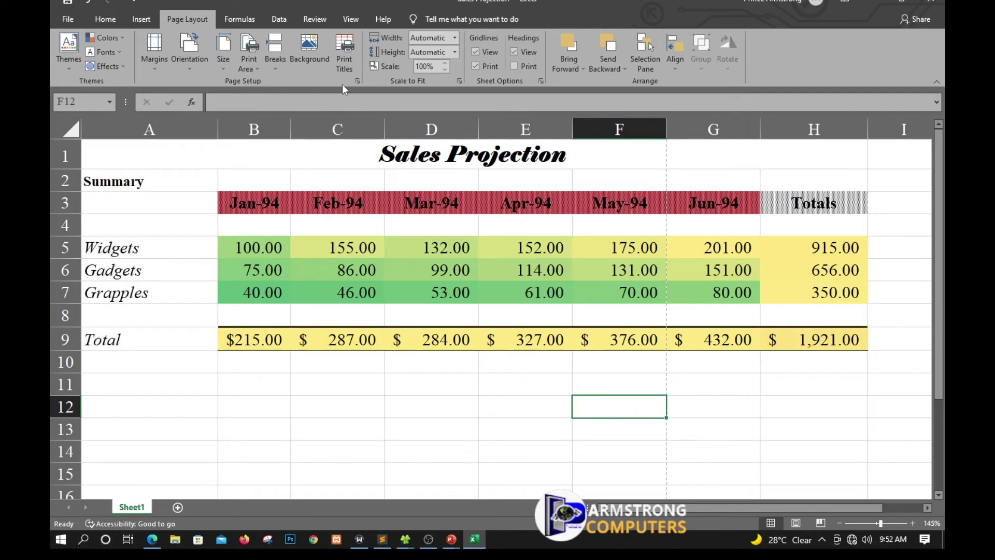
Swap the center header's date code for the author's full name with their ID number below.
click(357, 81)
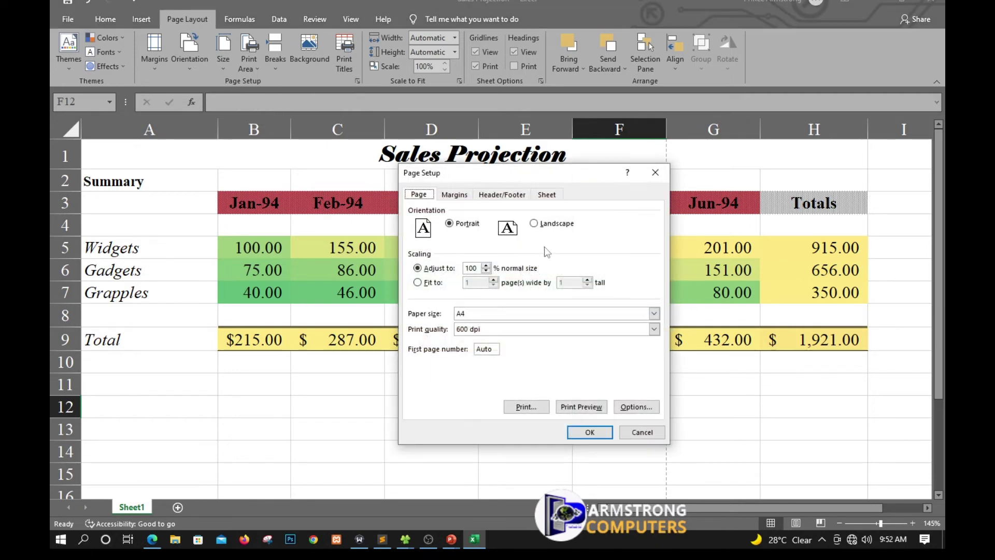
click(495, 197)
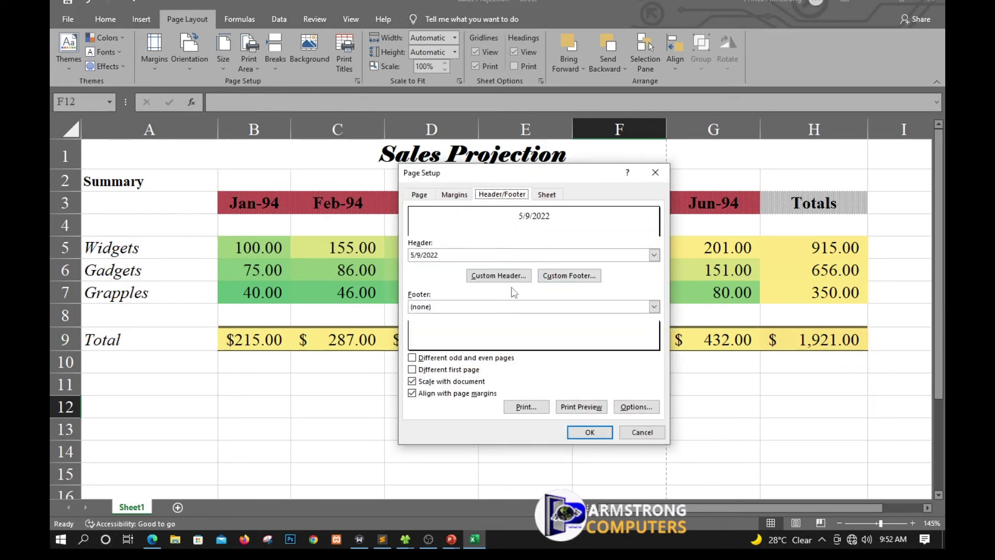
click(506, 279)
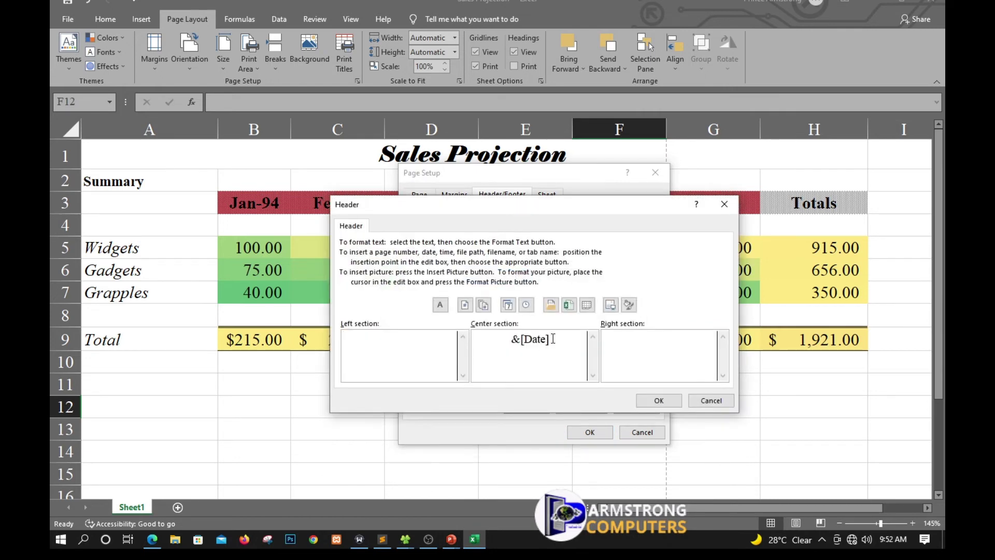
drag(551, 340, 430, 341)
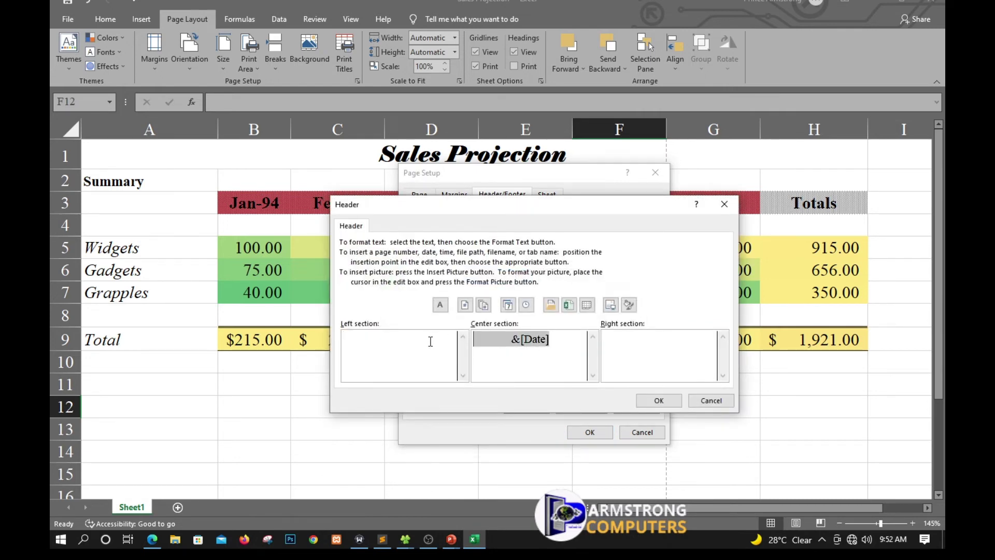
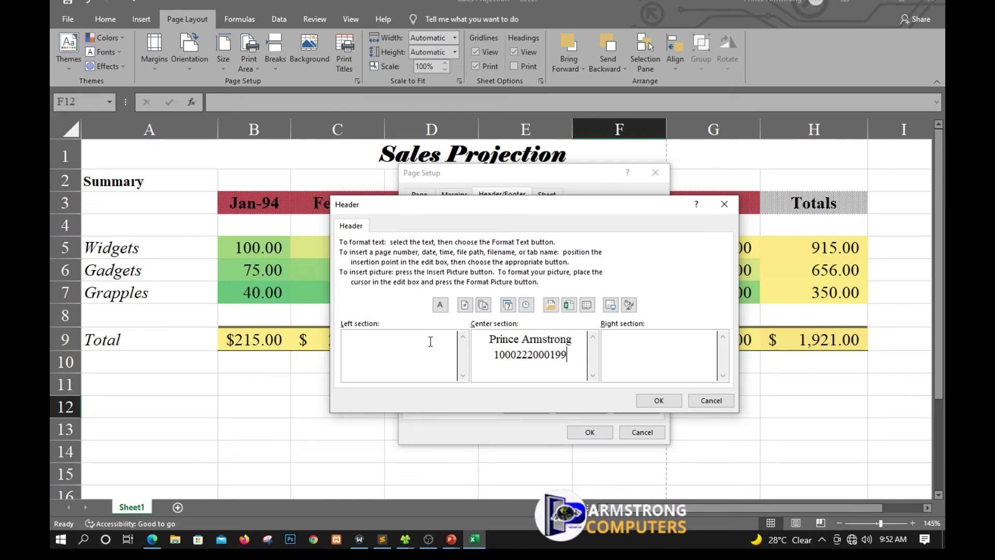
click(659, 400)
click(591, 434)
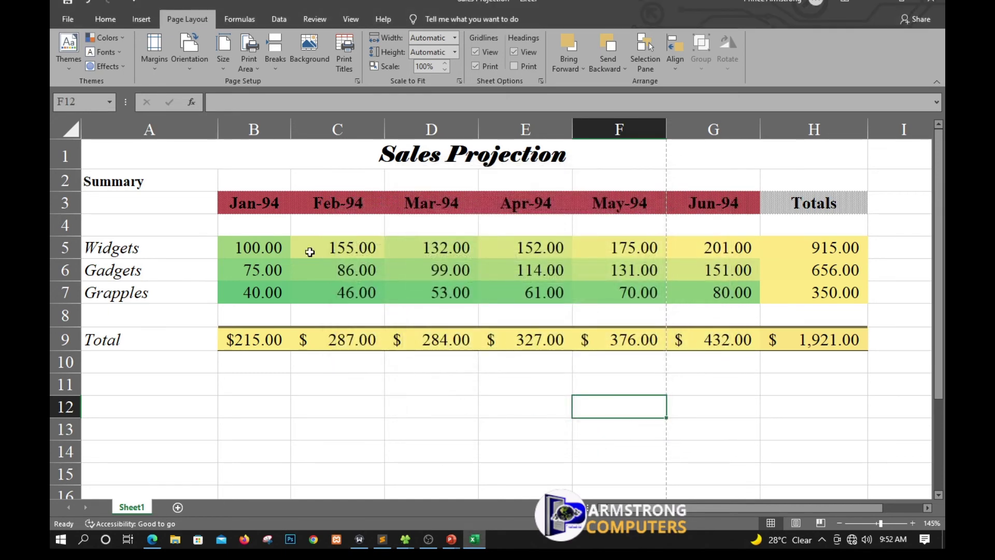
click(61, 24)
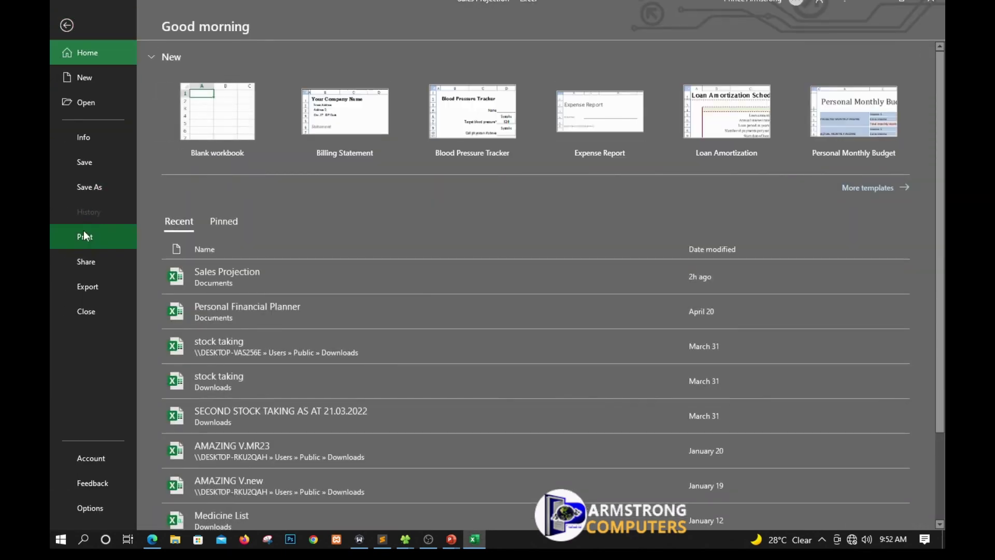
click(83, 234)
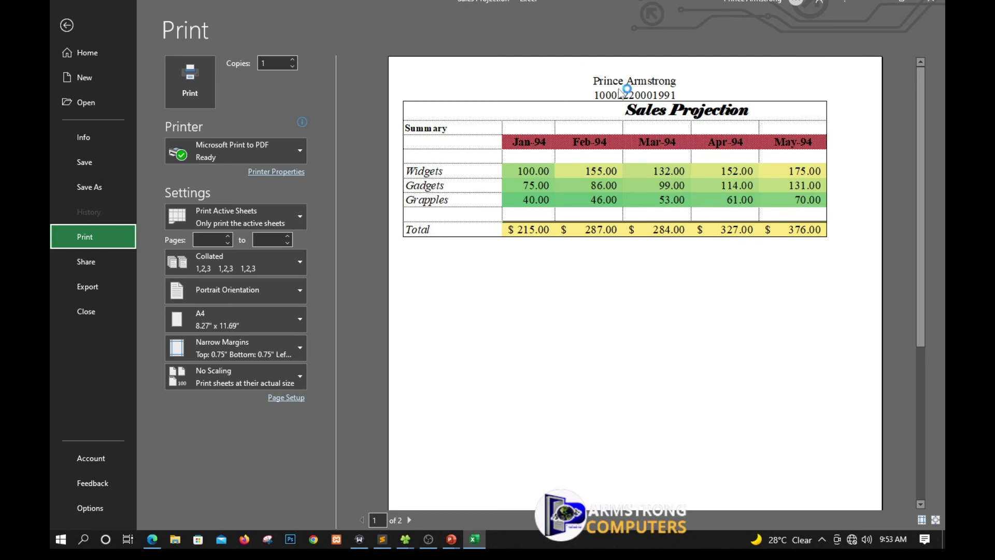
click(67, 25)
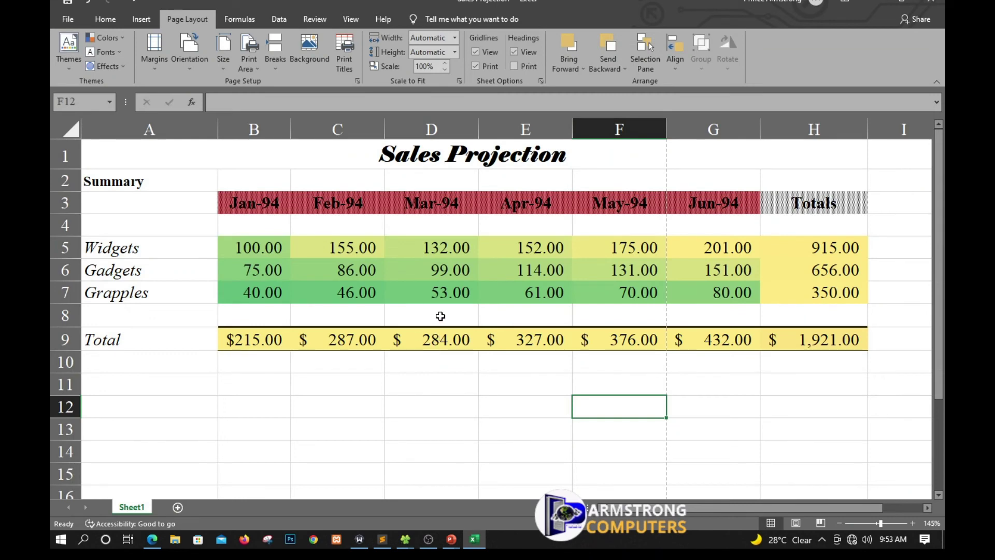